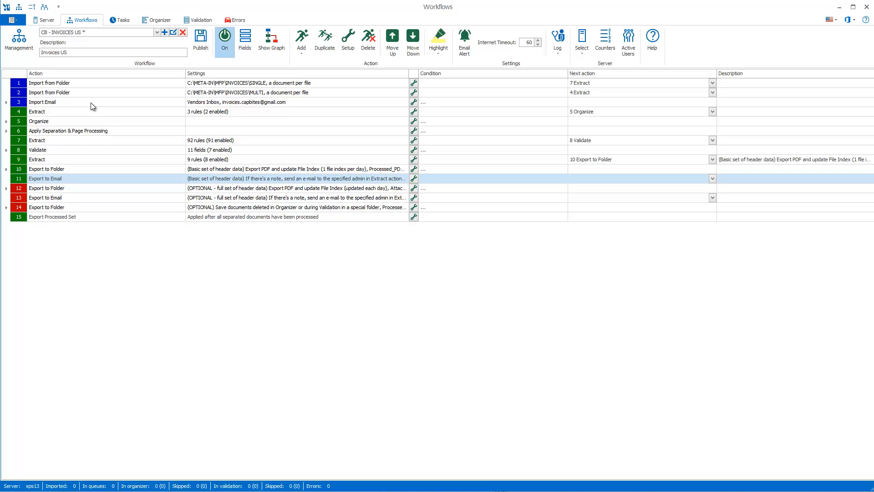
# Set the Import Email step's mail source to Gmail and start Google sign-in
pyautogui.click(91, 104)
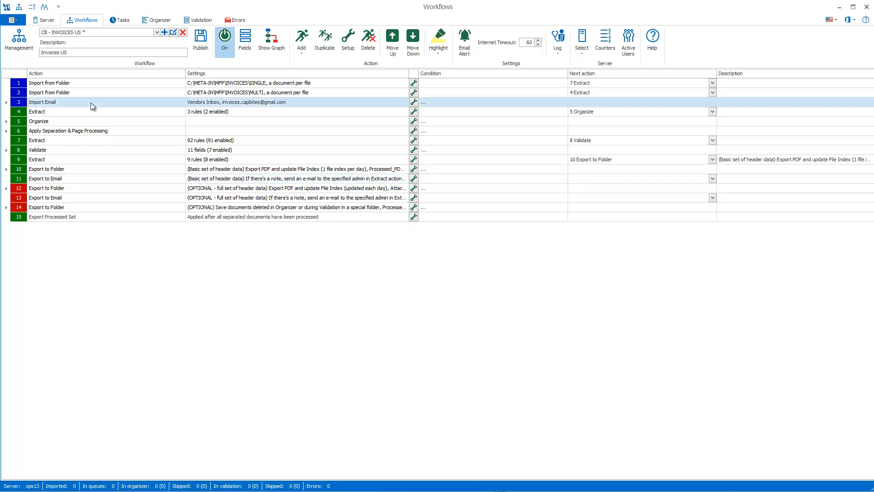
pyautogui.doubleClick(91, 103)
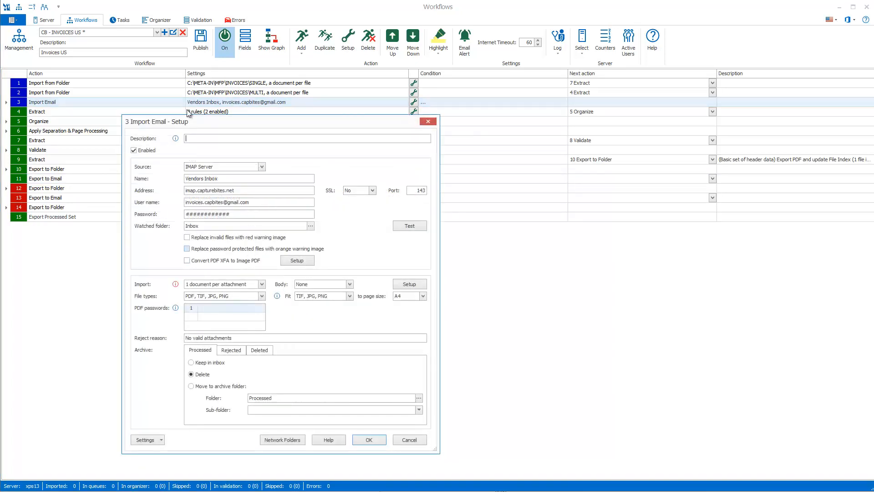
pyautogui.click(263, 167)
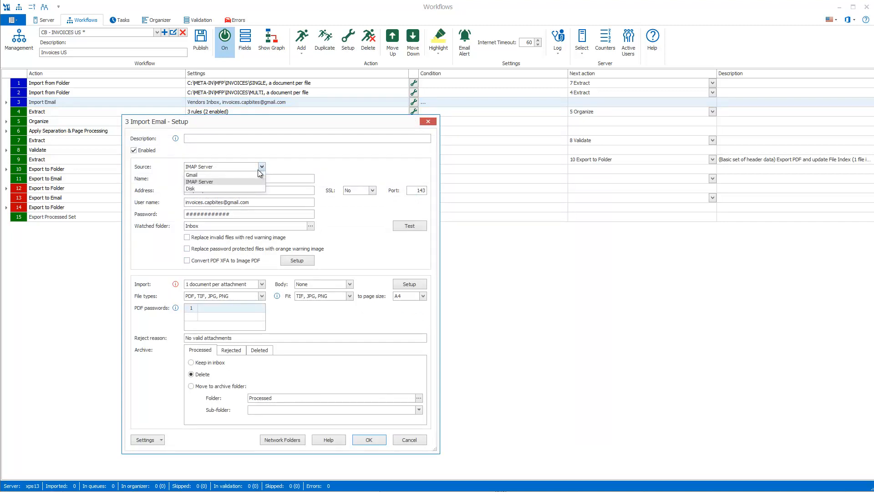
pyautogui.click(249, 173)
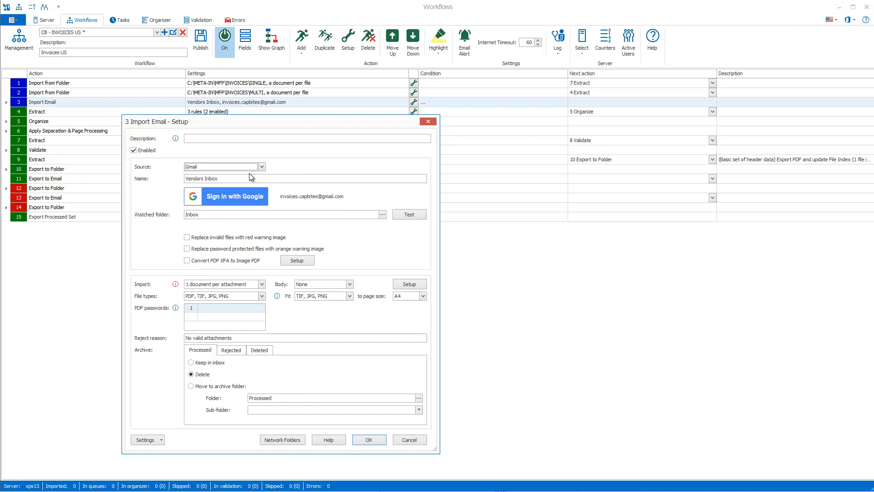
pyautogui.click(239, 199)
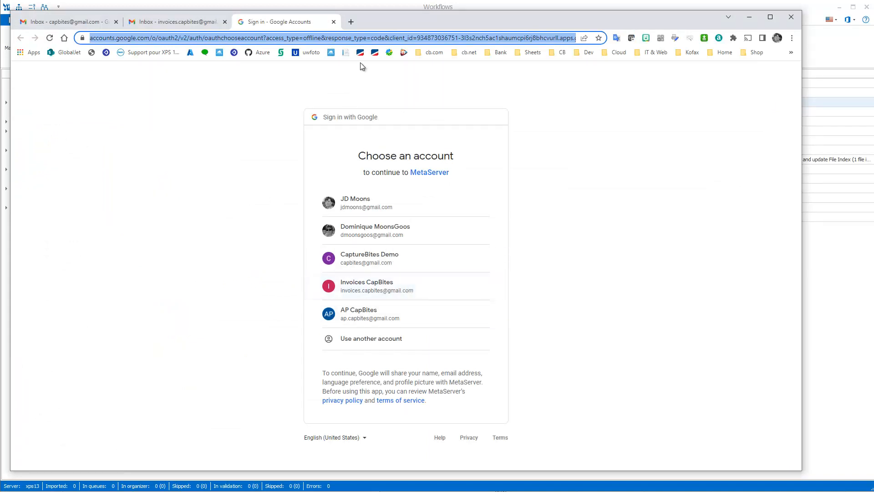
# Sign in with the invoices mailbox account and enter the SMS verification code
pyautogui.click(415, 39)
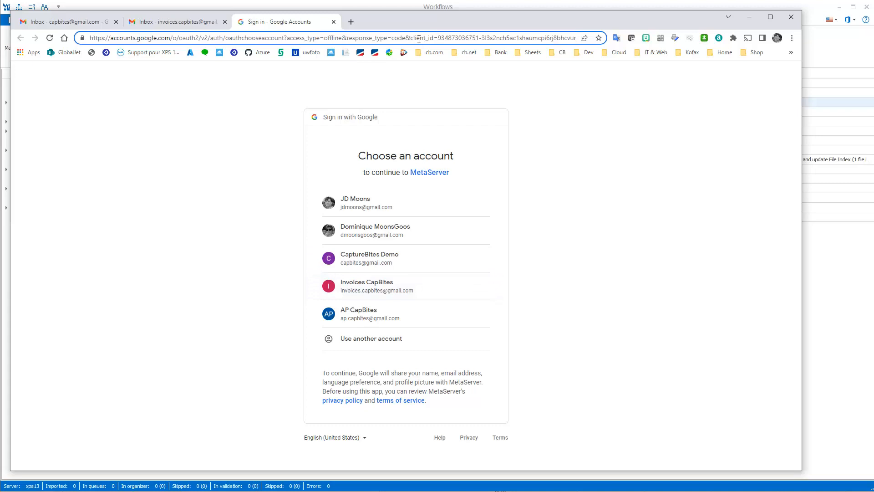
pyautogui.moveTo(413, 37); pyautogui.dragTo(479, 40)
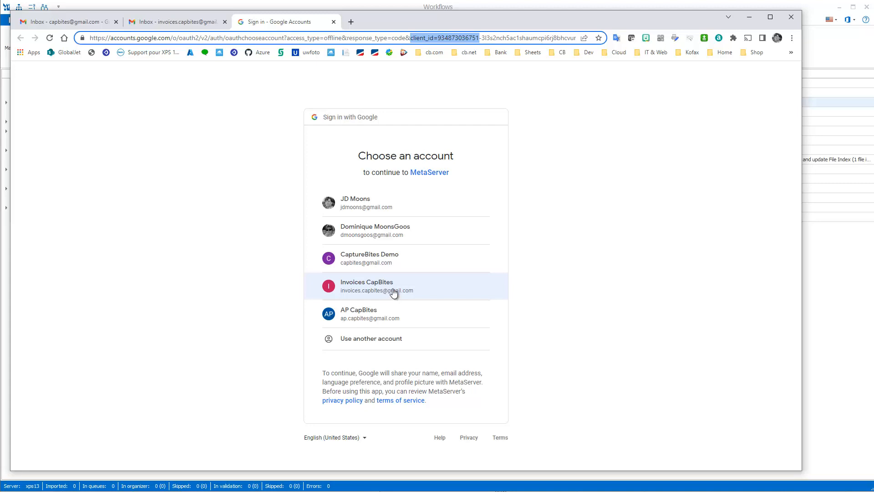
pyautogui.click(394, 292)
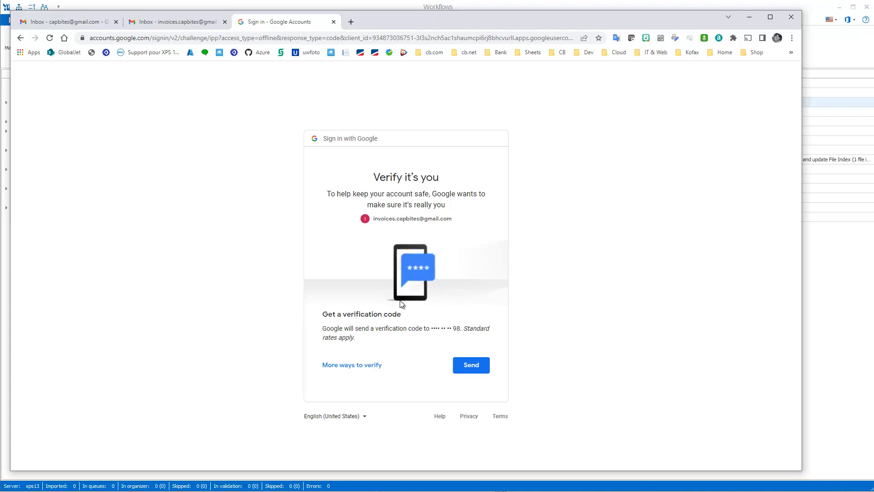
pyautogui.click(480, 364)
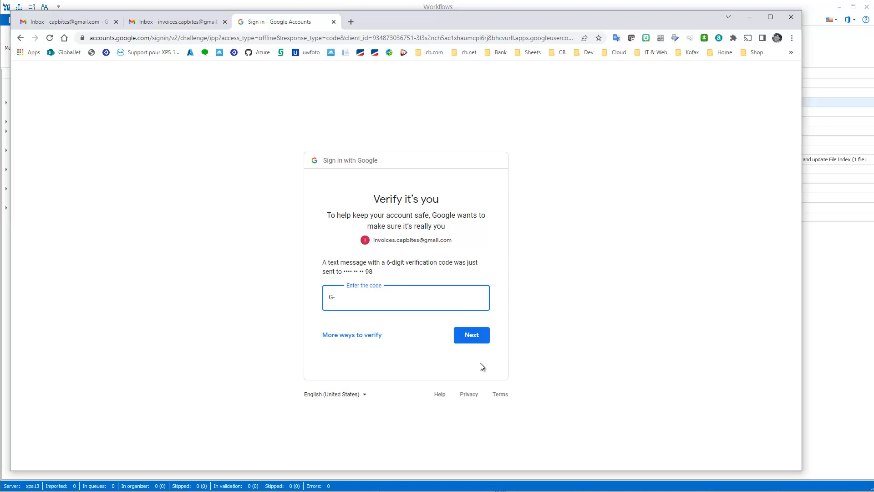
pyautogui.click(460, 345)
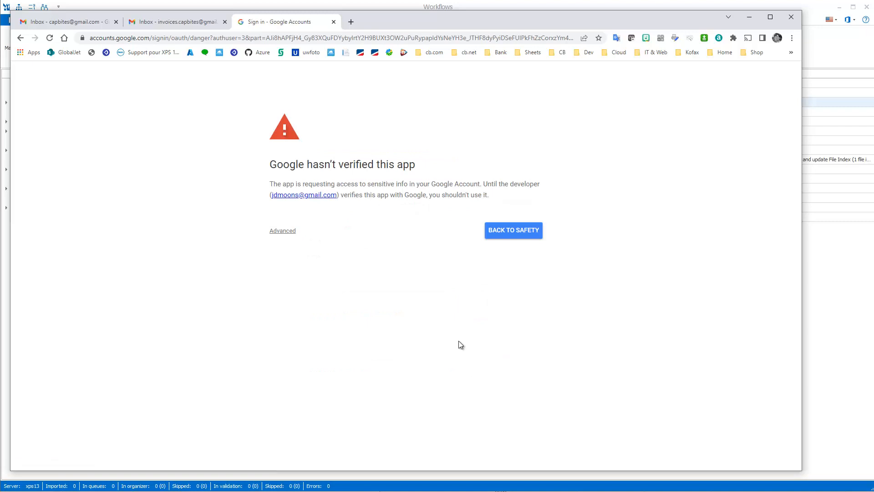
# Proceed past the unverified-app warning and grant MetaServer Gmail read and send access
pyautogui.click(283, 232)
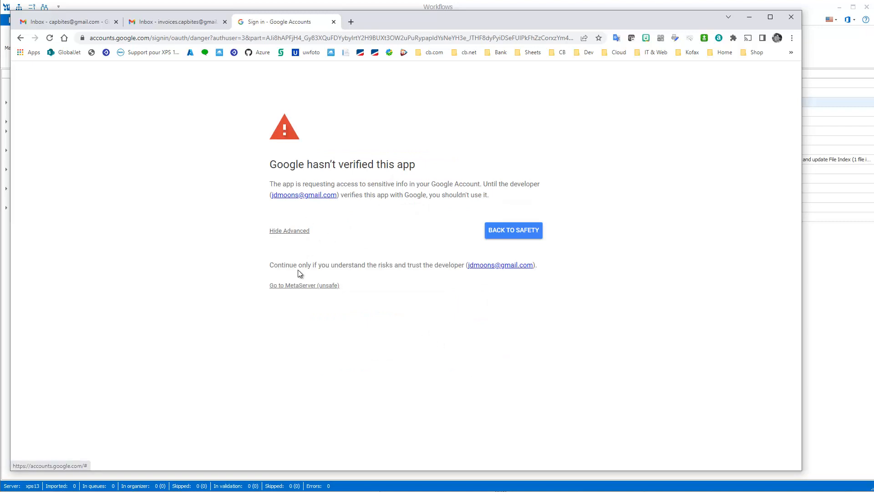
pyautogui.click(298, 285)
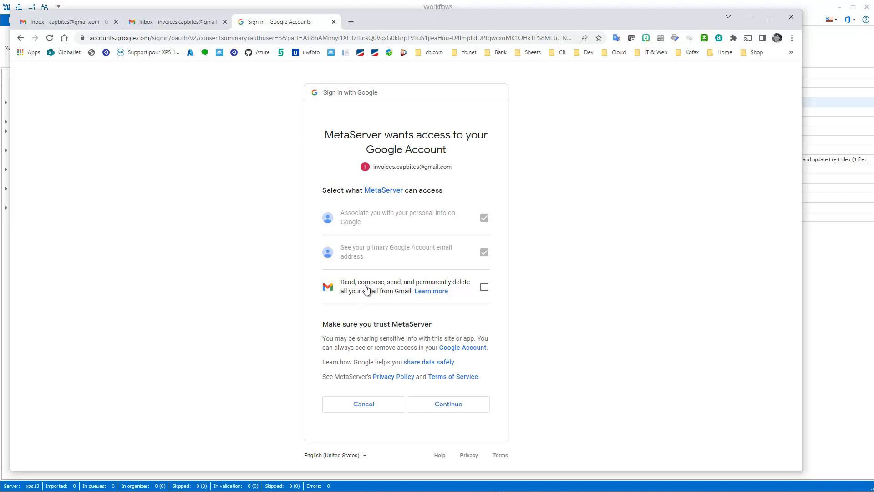
pyautogui.click(484, 287)
pyautogui.click(435, 399)
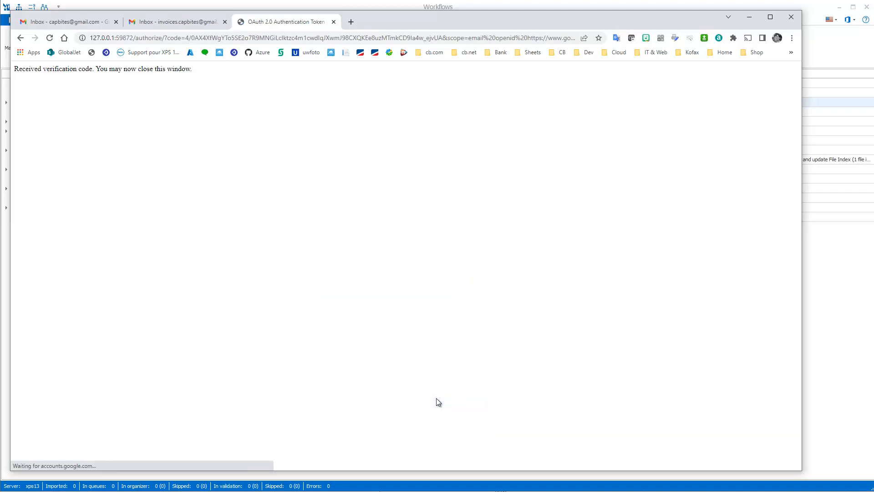
# Close the authorization page and test the Gmail inbox connection successfully in MetaServer
pyautogui.click(334, 23)
pyautogui.hotkey('alt', 'Tab')
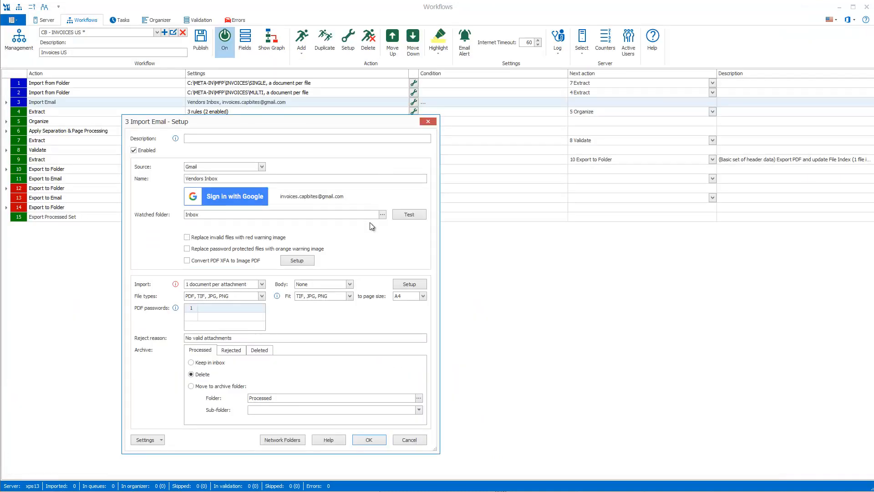
pyautogui.click(409, 215)
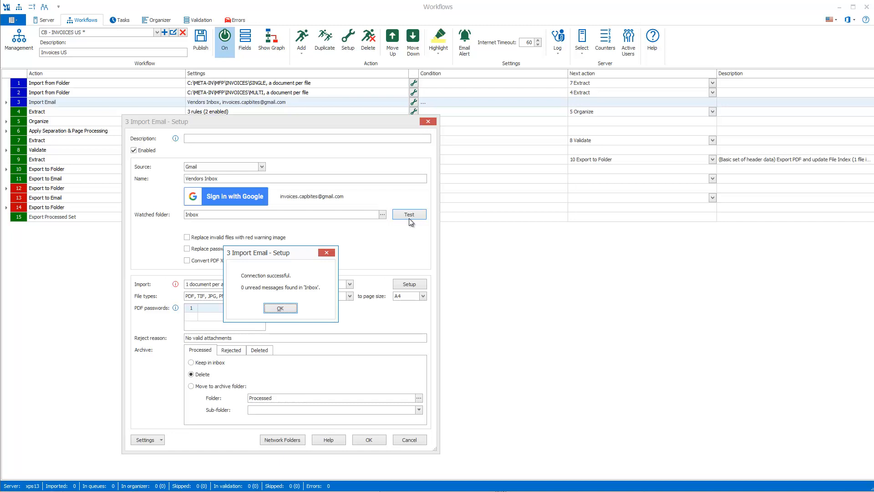
pyautogui.click(272, 309)
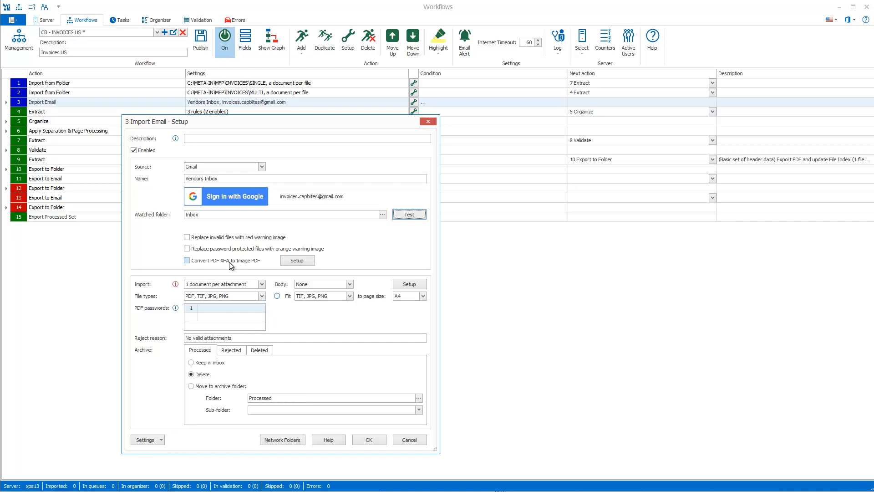
# Keep deleting processed mails and save the Import Email settings
pyautogui.click(194, 387)
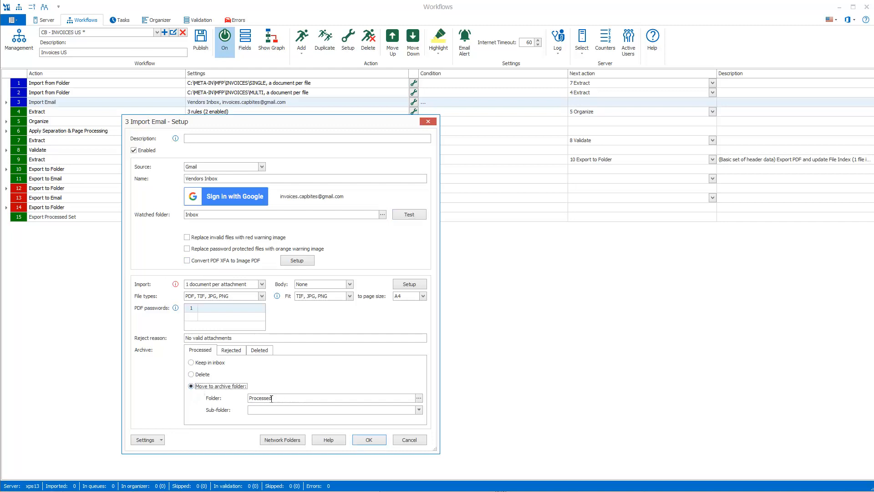
pyautogui.click(204, 375)
pyautogui.click(369, 440)
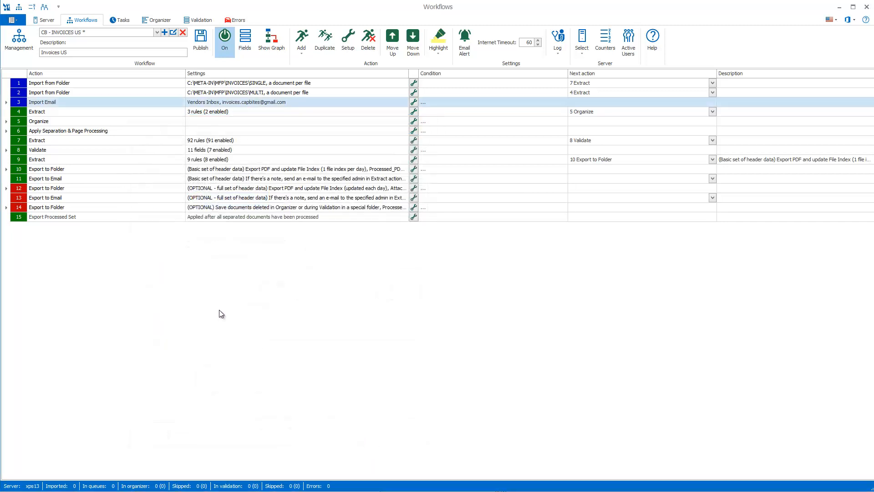
# Set the Export to Email step's server type to Gmail
pyautogui.click(142, 179)
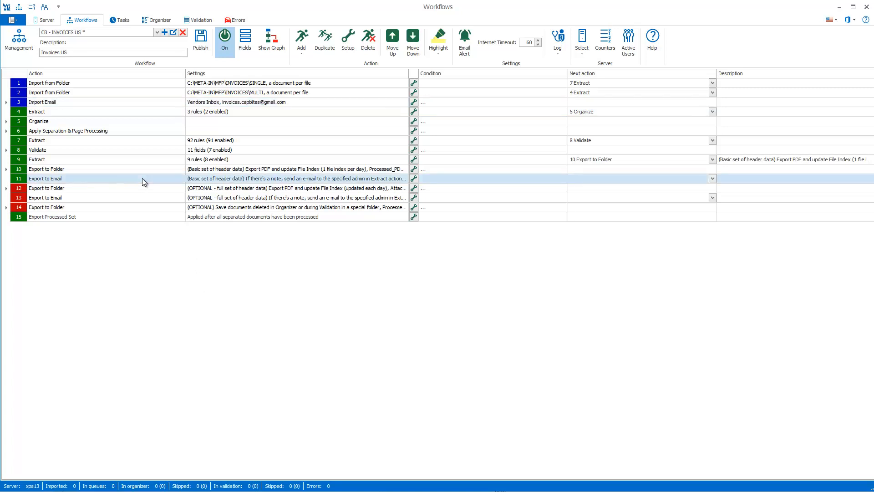
pyautogui.doubleClick(142, 179)
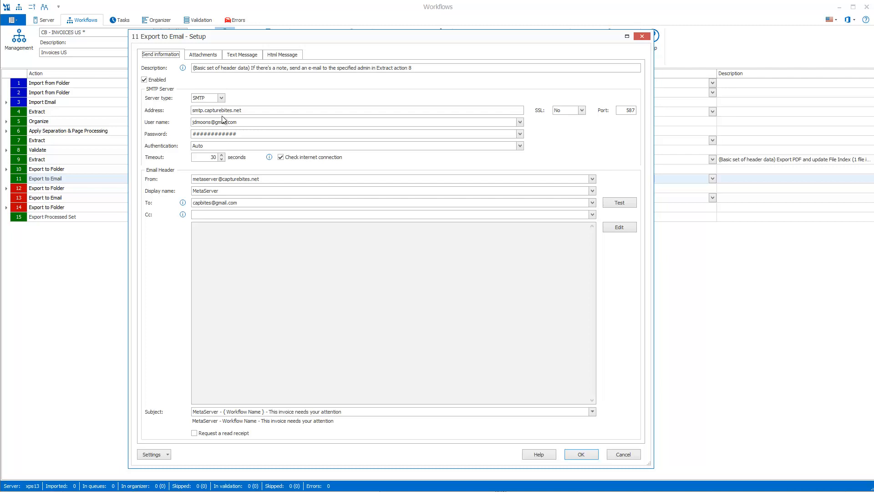
pyautogui.click(222, 98)
pyautogui.click(221, 108)
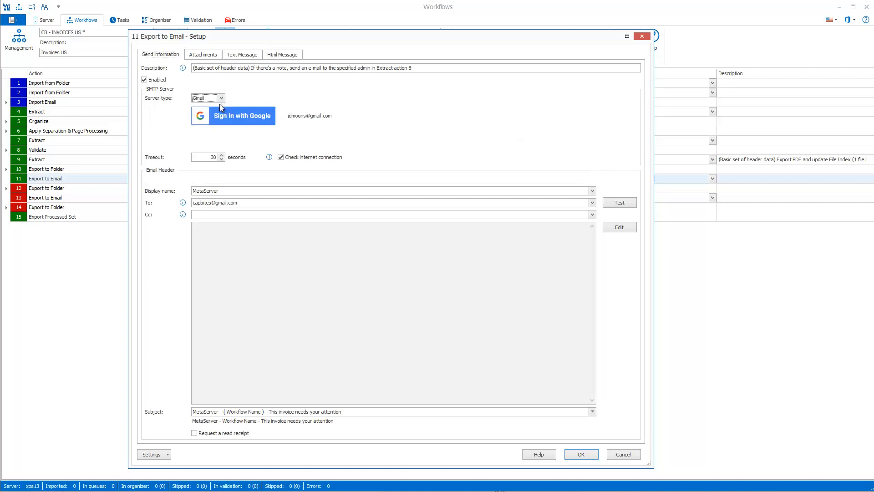
# Start Google sign-in for the Export to Email step's sending account
pyautogui.click(245, 112)
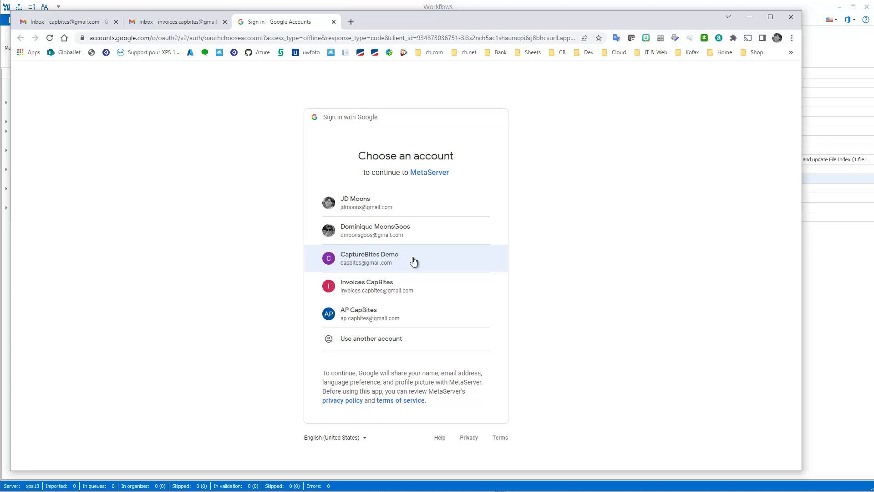
# Choose the sending account, bypass the unverified-app warning, and grant Gmail read and send access
pyautogui.click(395, 204)
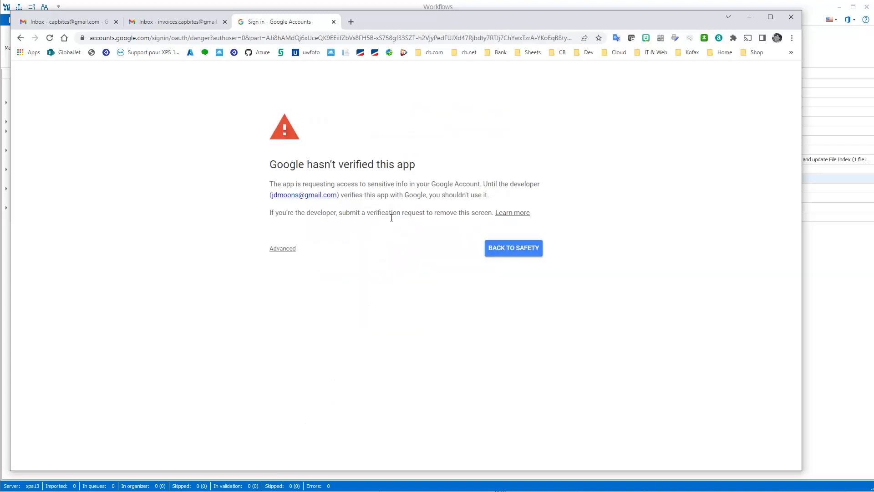
pyautogui.click(278, 252)
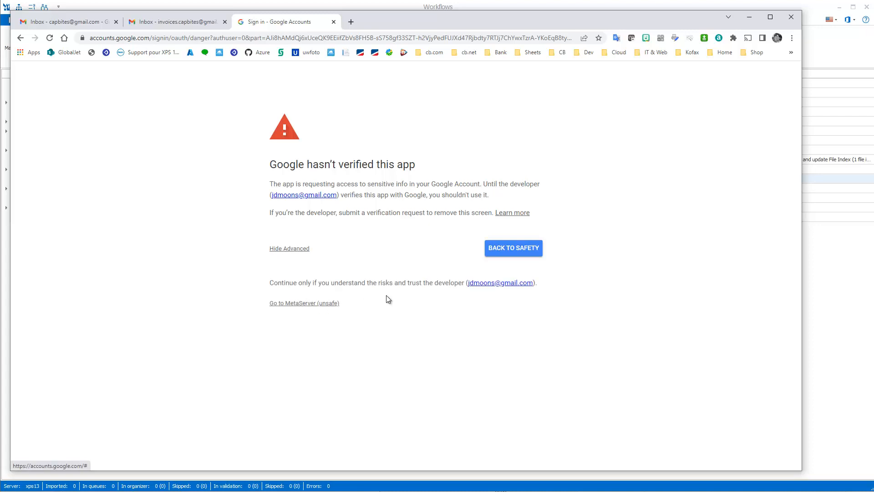
pyautogui.click(310, 303)
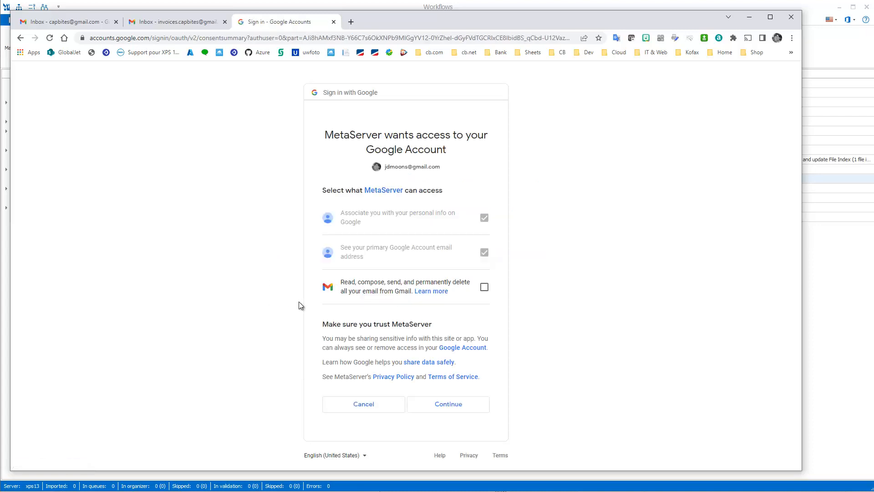
pyautogui.click(484, 287)
pyautogui.click(446, 408)
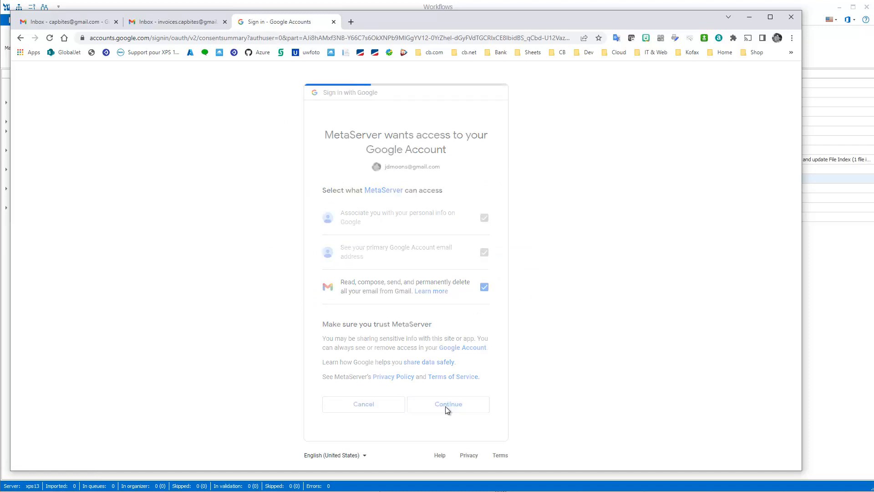
pyautogui.click(333, 22)
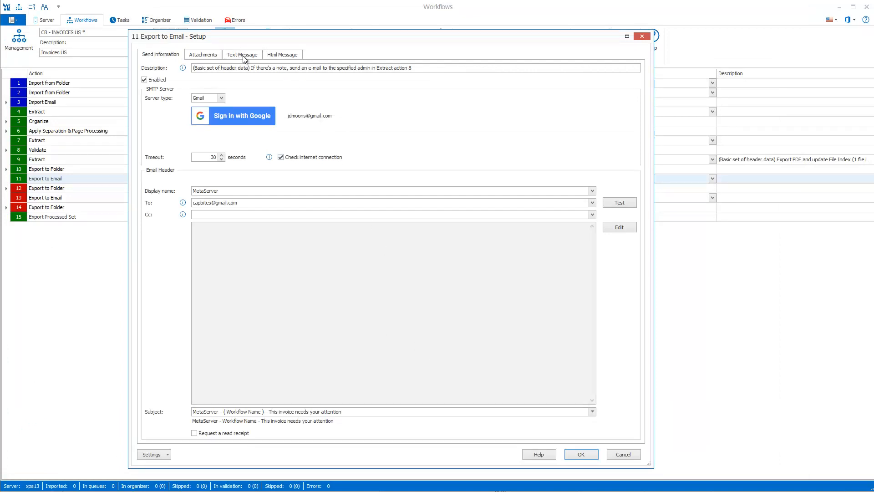
# Preview the attention email's HTML message, then save the Export to Email Gmail settings
pyautogui.click(275, 54)
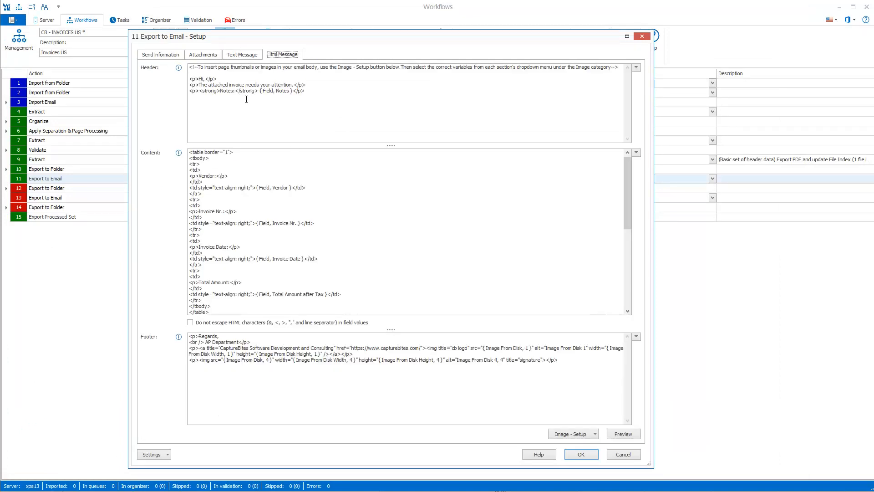
pyautogui.click(620, 434)
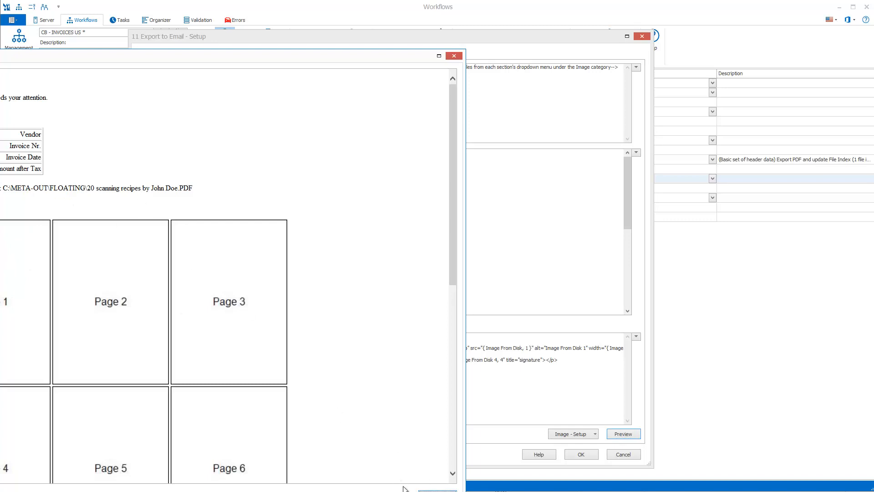
pyautogui.click(437, 490)
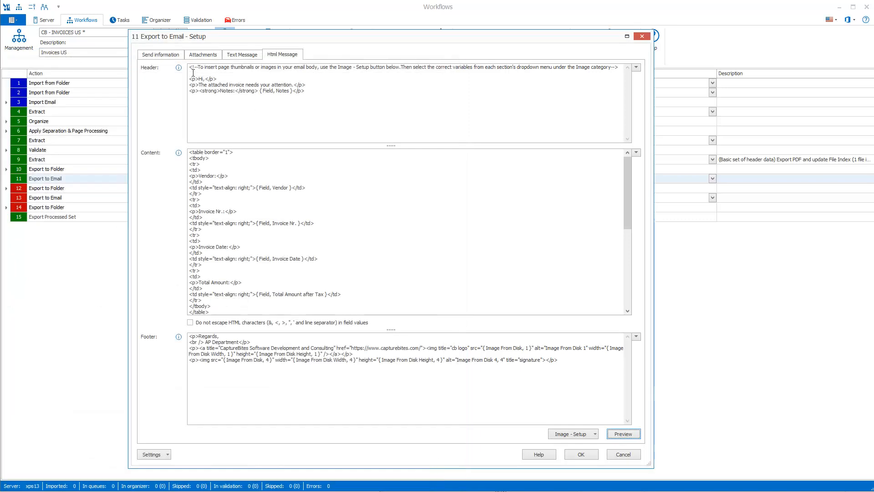
pyautogui.click(172, 56)
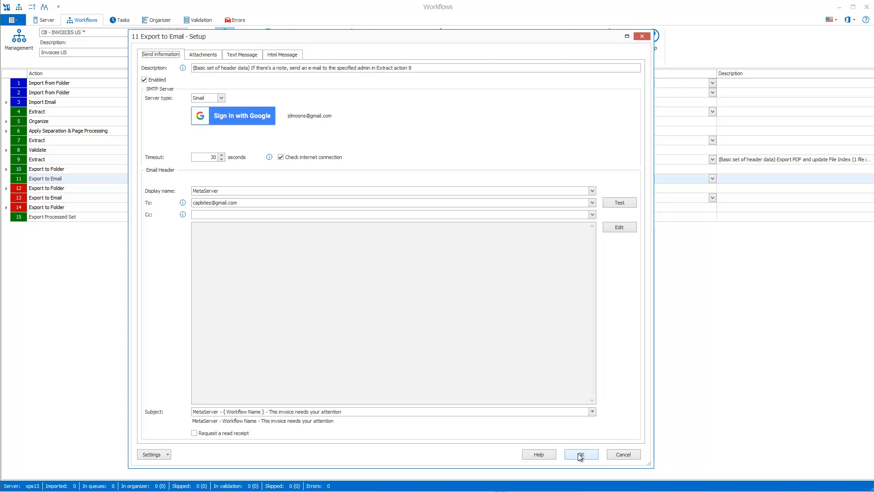
pyautogui.click(578, 454)
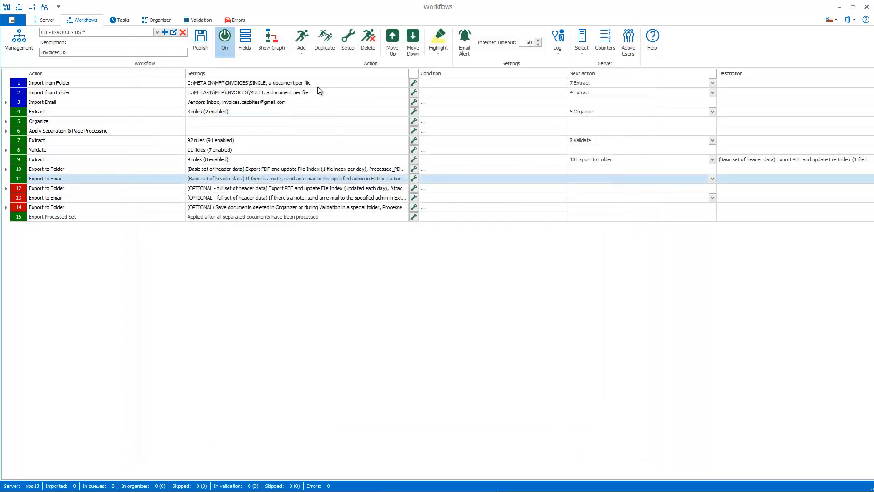
# Publish the CB - INVOICES US workflow changes and bring up the sender's Gmail inbox
pyautogui.click(205, 45)
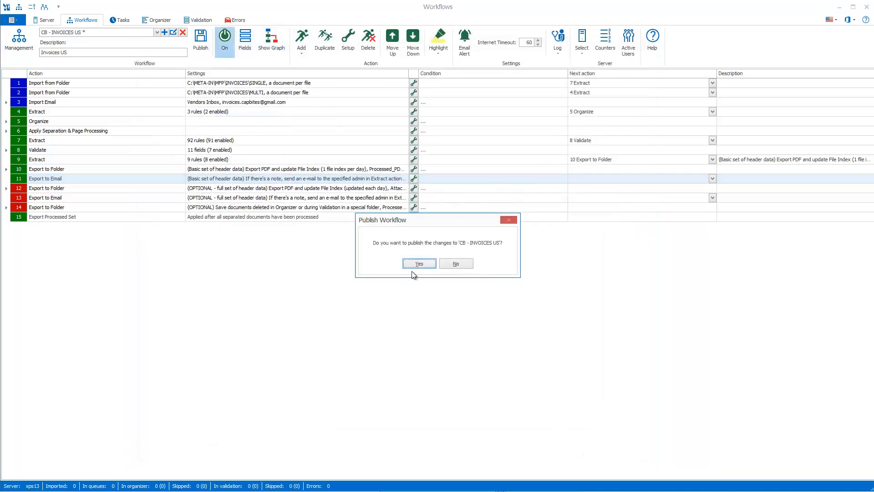
pyautogui.click(434, 264)
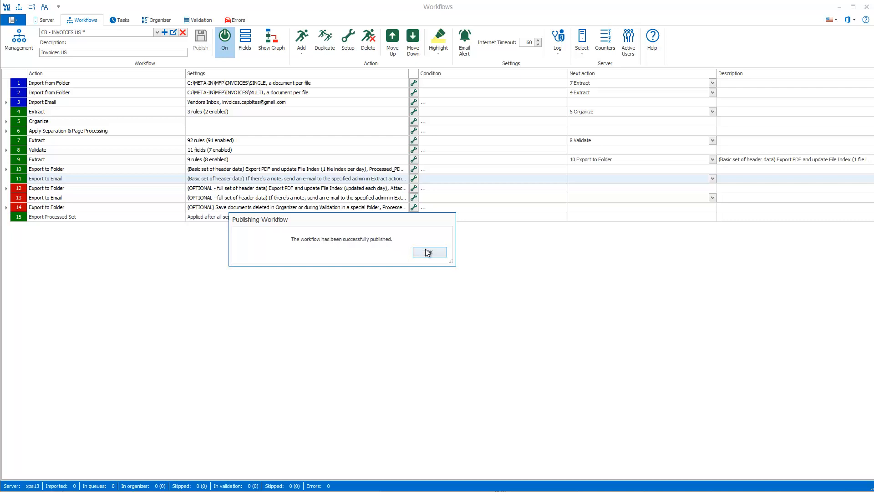
pyautogui.click(428, 252)
pyautogui.hotkey('alt', 'Tab')
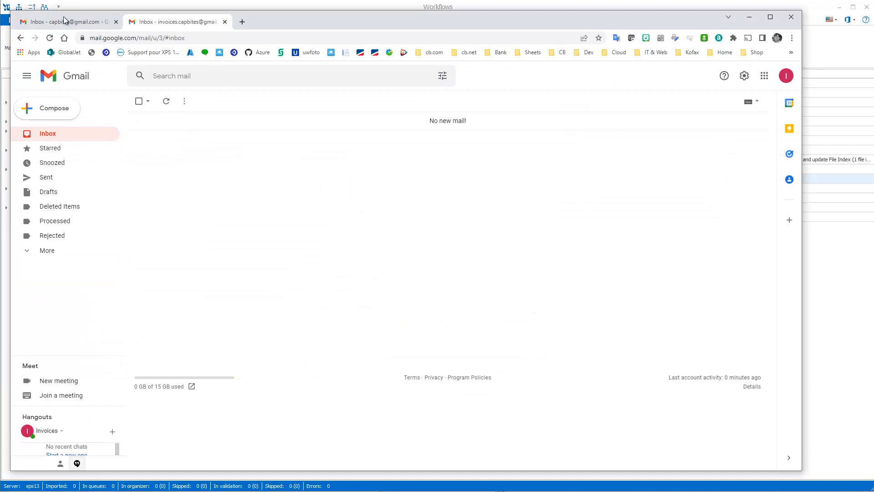
pyautogui.click(64, 21)
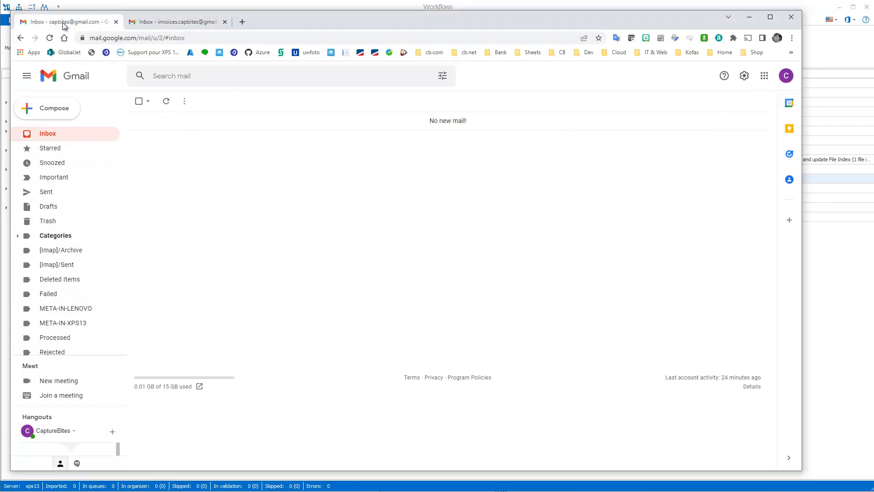
pyautogui.click(62, 108)
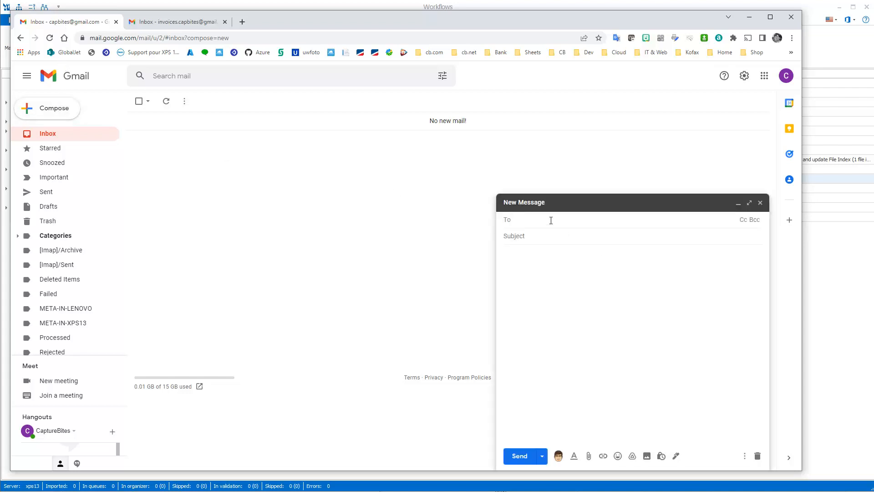
pyautogui.write('inv')
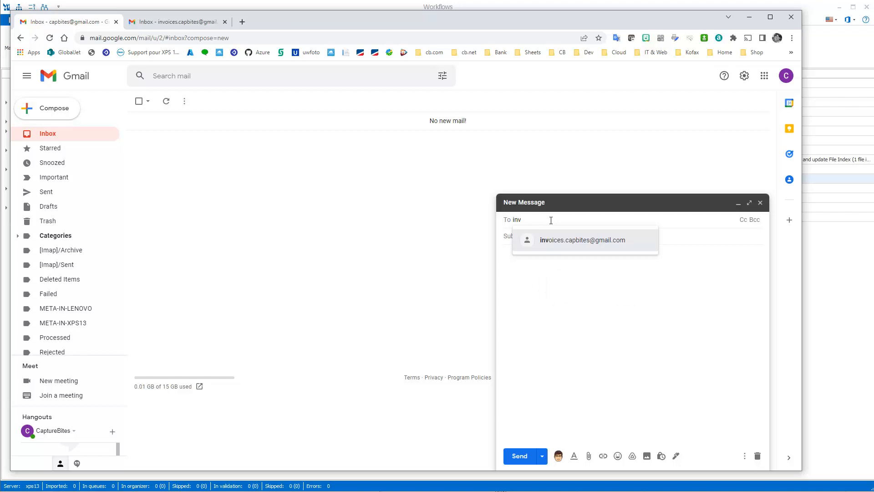
pyautogui.click(562, 235)
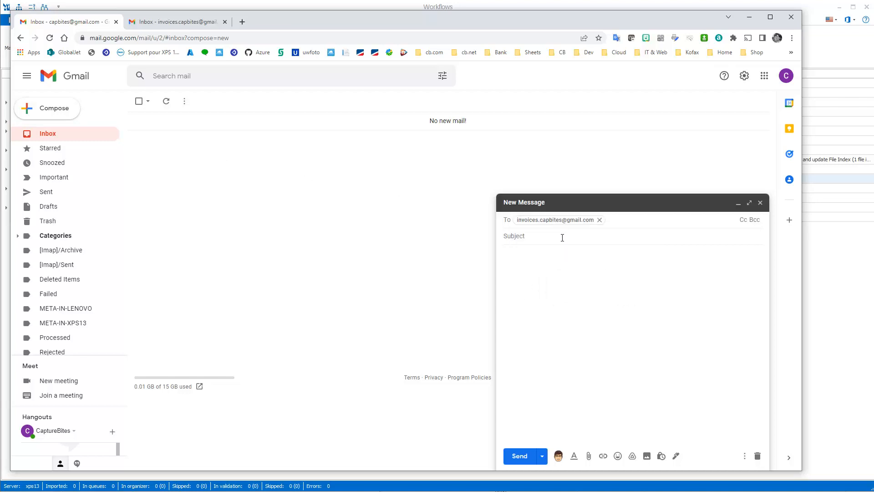
pyautogui.click(563, 237)
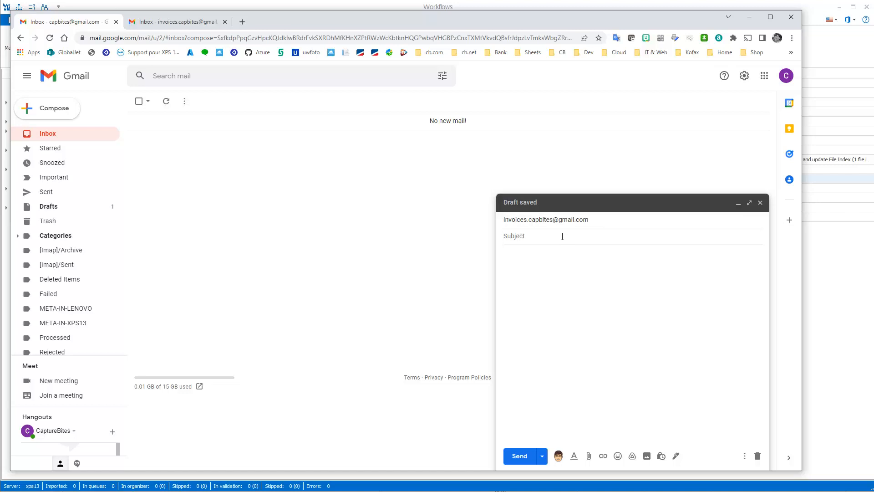
pyautogui.write('Your febr. invoice')
pyautogui.click(553, 374)
pyautogui.click(589, 457)
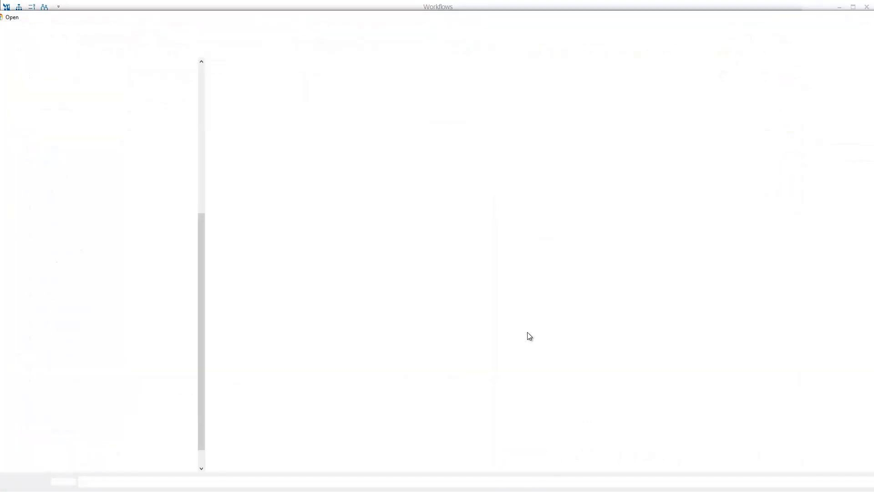
pyautogui.doubleClick(267, 81)
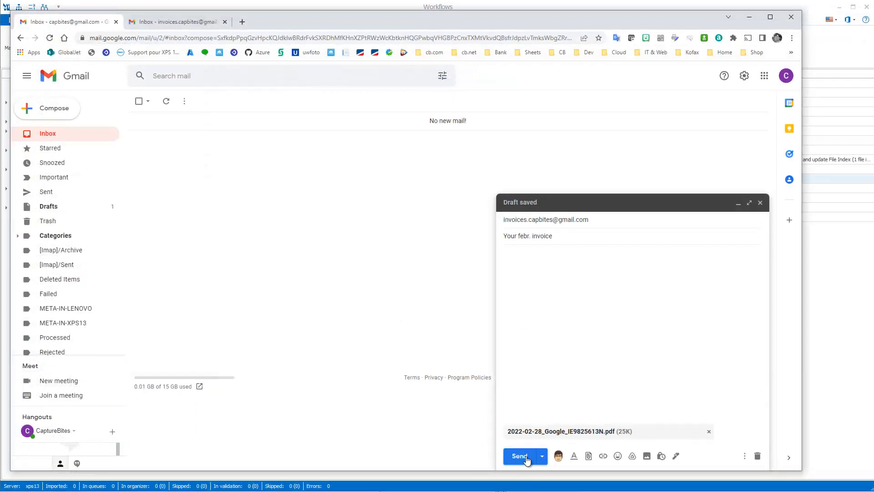
pyautogui.click(528, 458)
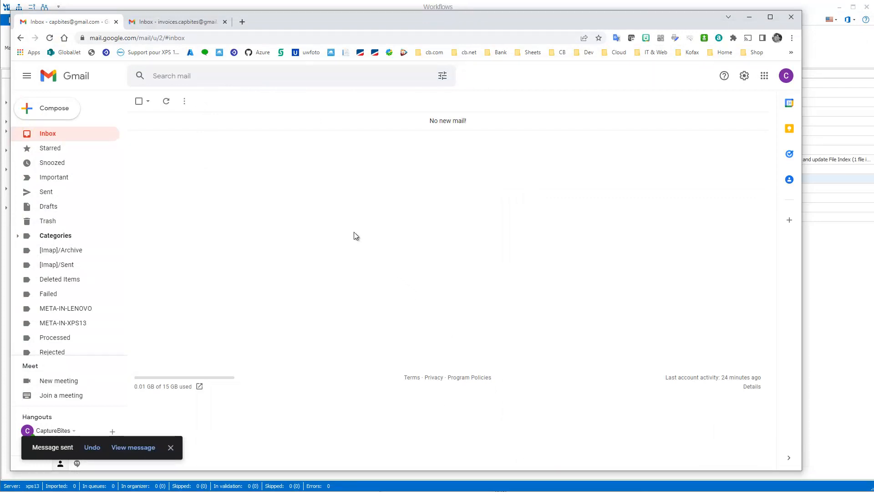
# Refresh the invoices inbox until the invoice email arrives and shows as read, then return to MetaServer
pyautogui.click(187, 23)
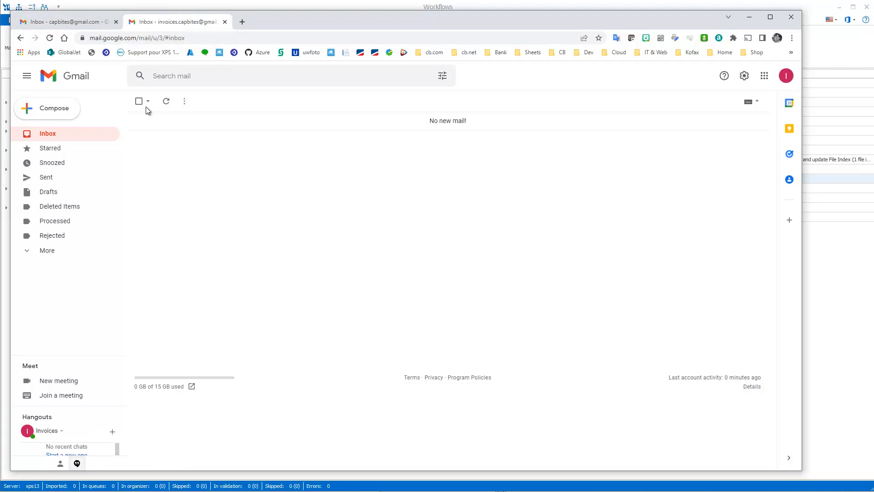
pyautogui.click(166, 101)
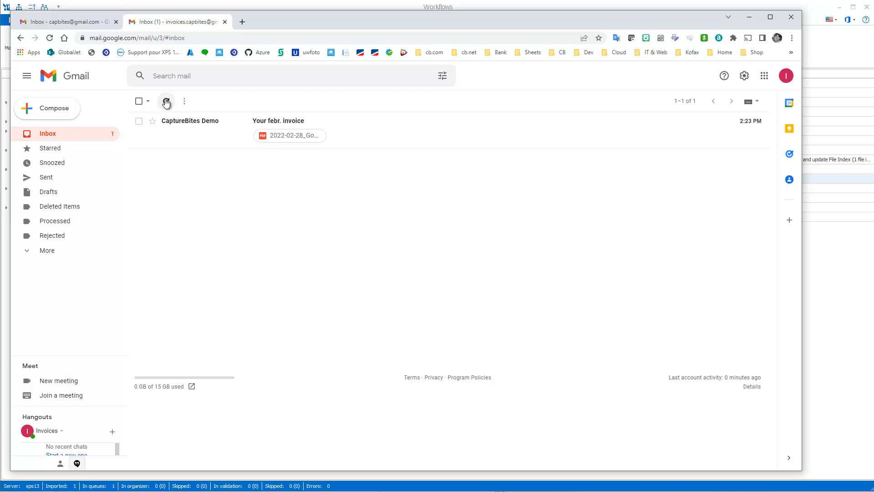
pyautogui.click(173, 108)
pyautogui.click(168, 104)
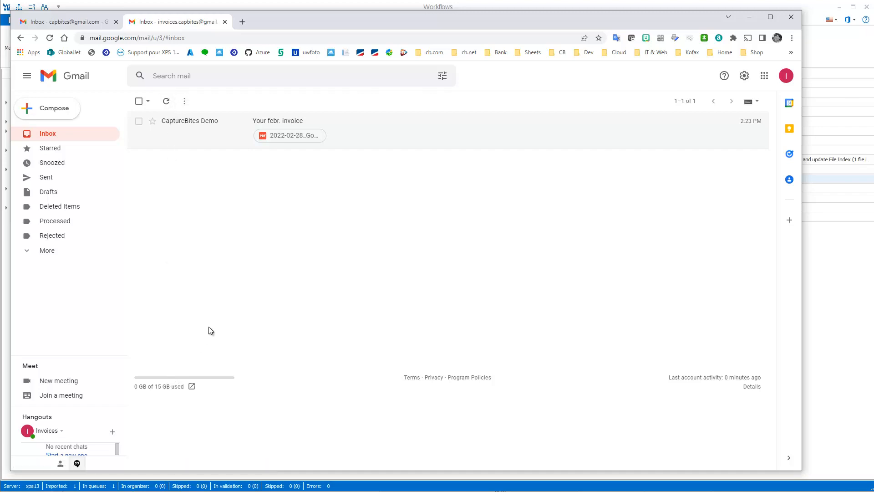
pyautogui.hotkey('alt', 'Tab')
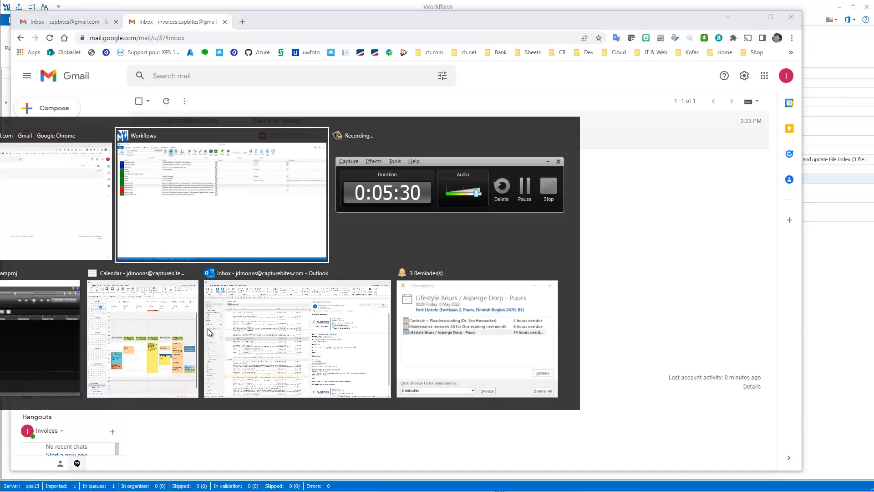
# Check and close the Document Counters, then load the imported Google invoice (total 1.99) in Validation
pyautogui.click(31, 6)
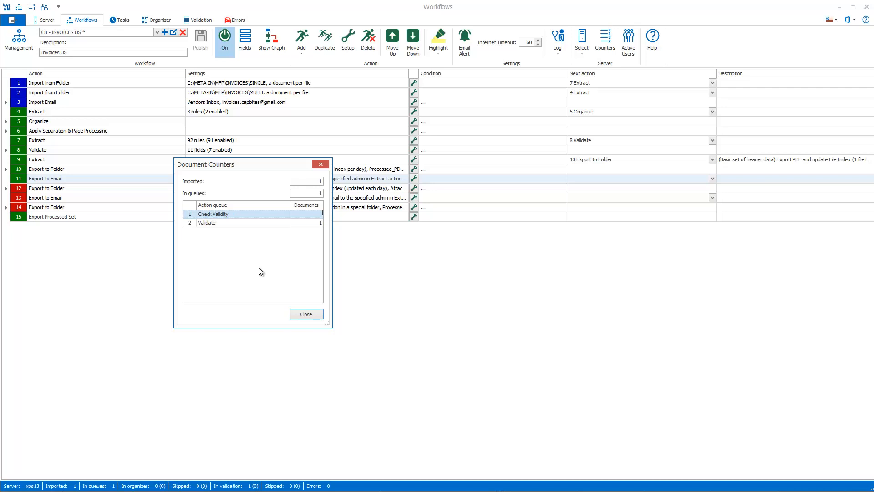
pyautogui.click(317, 316)
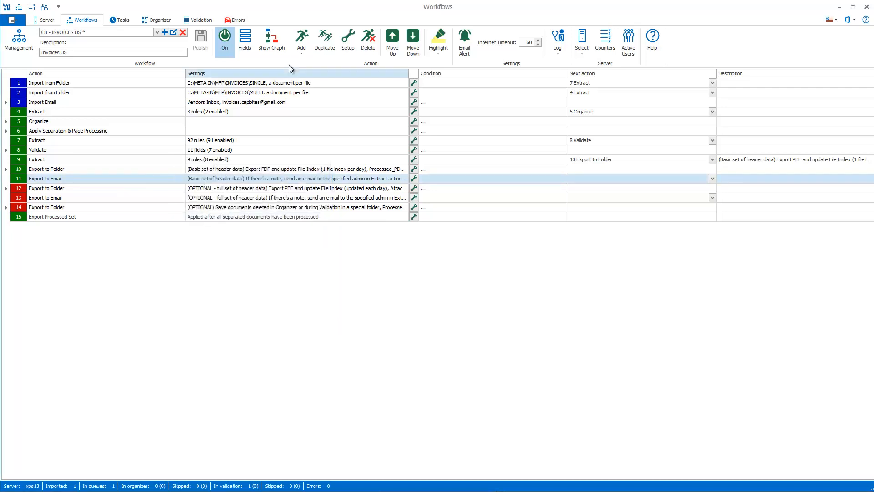
pyautogui.click(210, 17)
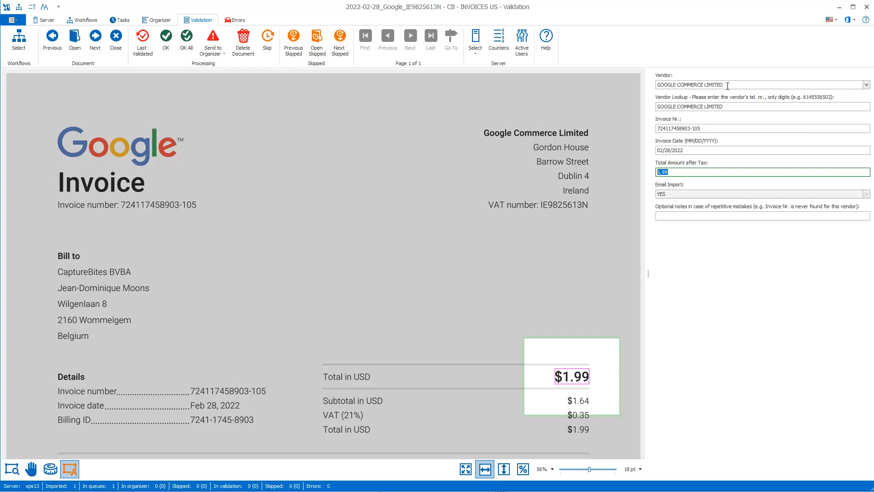
# Verify the Google invoice's vendor, invoice number, invoice date and total amount against the document
pyautogui.click(728, 86)
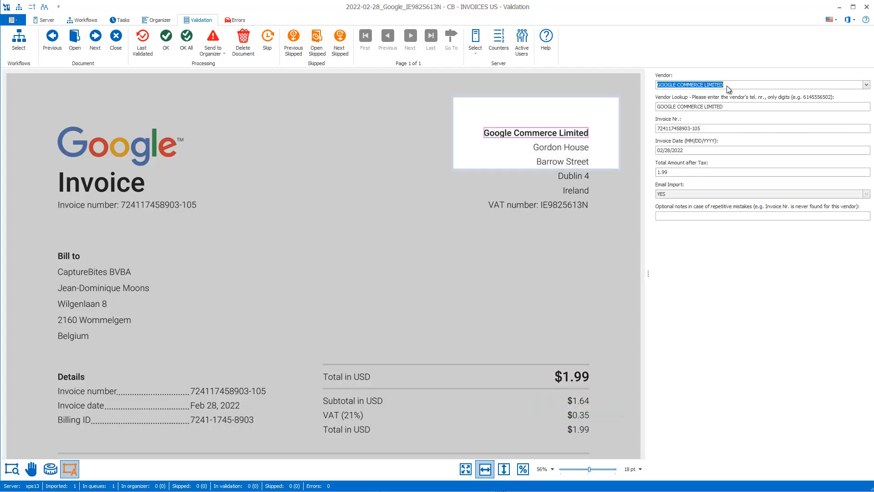
pyautogui.click(718, 126)
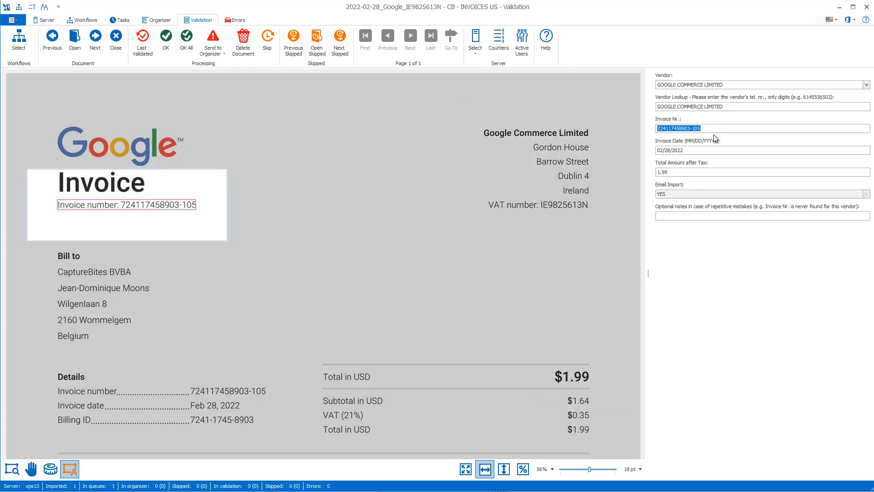
pyautogui.click(701, 152)
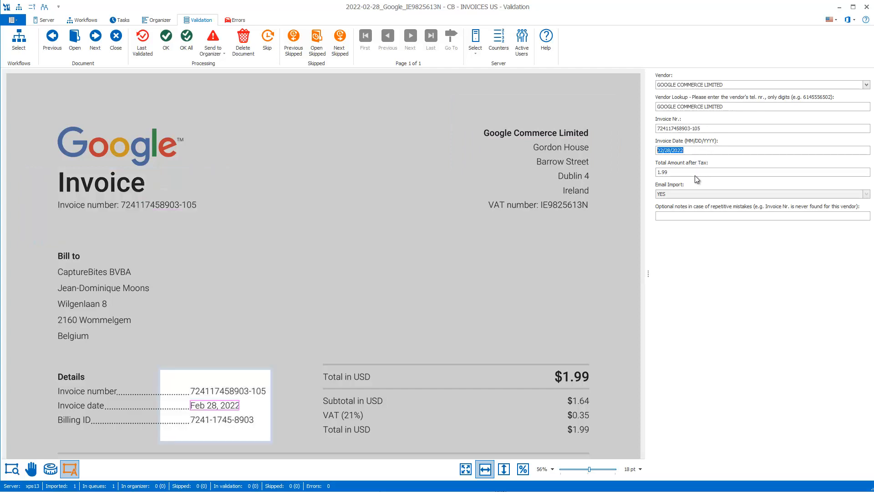
pyautogui.click(695, 173)
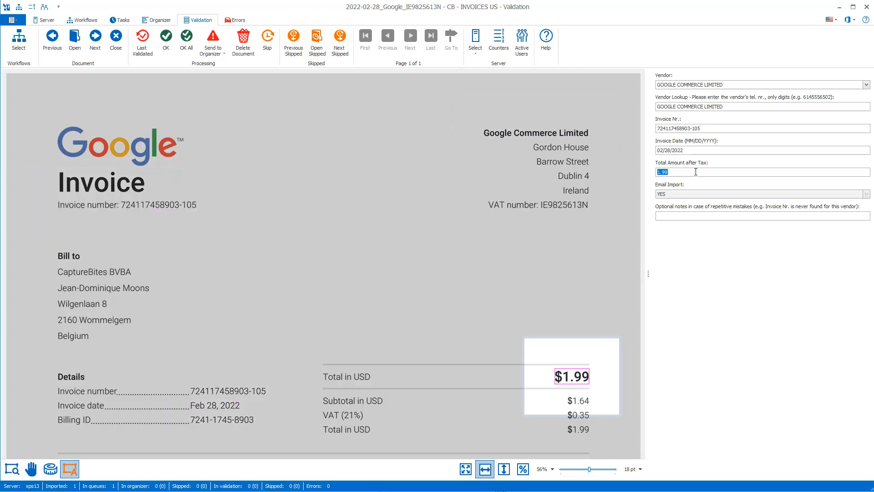
# Add the note 'Please check with Google to get an annual invoice instead of monthly' and validate
pyautogui.click(677, 216)
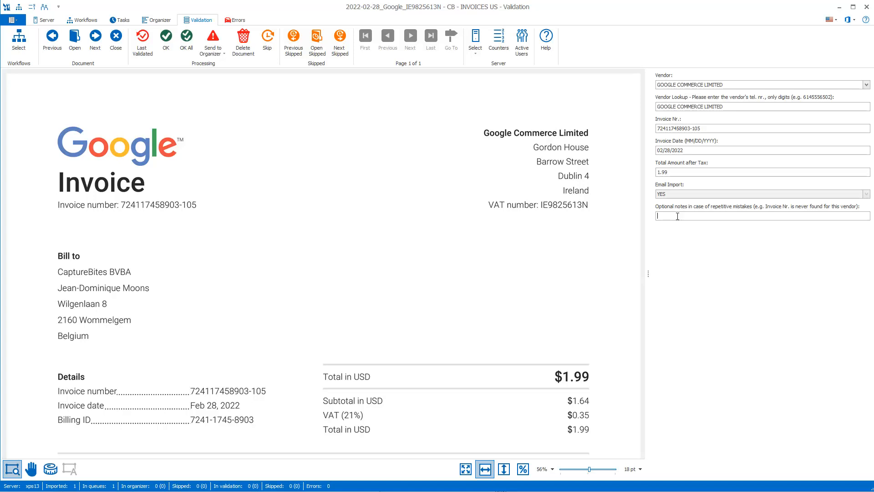
pyautogui.write('Please chec')
pyautogui.write('k with Gool')
pyautogui.write('ge')
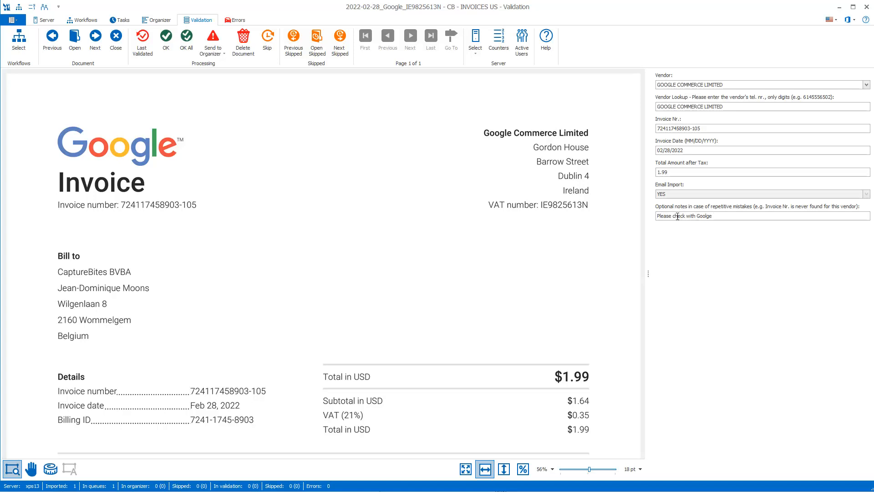
pyautogui.press('BackSpace')
pyautogui.press('BackSpace')
pyautogui.press('BackSpace')
pyautogui.write('gle to get an annua invoice insted of monhtly')
pyautogui.press('BackSpace')
pyautogui.press('BackSpace')
pyautogui.write('thly')
pyautogui.press('Return')
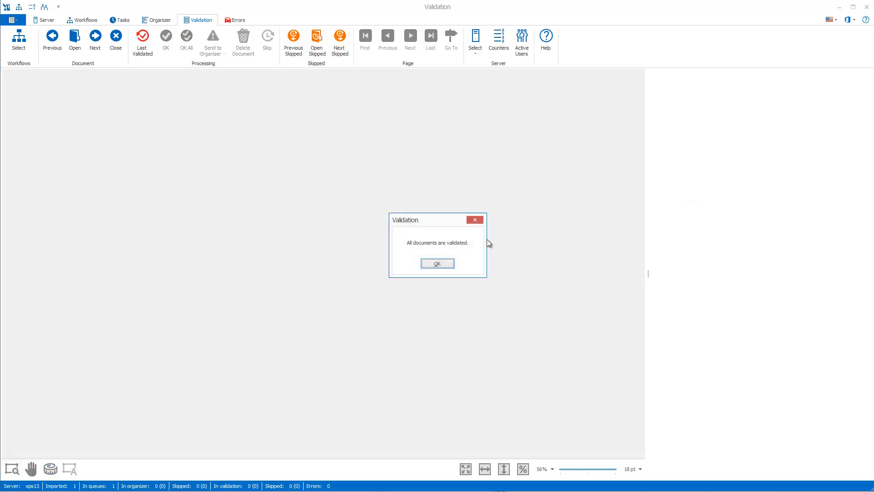
# Acknowledge the all-documents-validated message, confirm every queue in Counters is zero, then return to Gmail
pyautogui.click(435, 266)
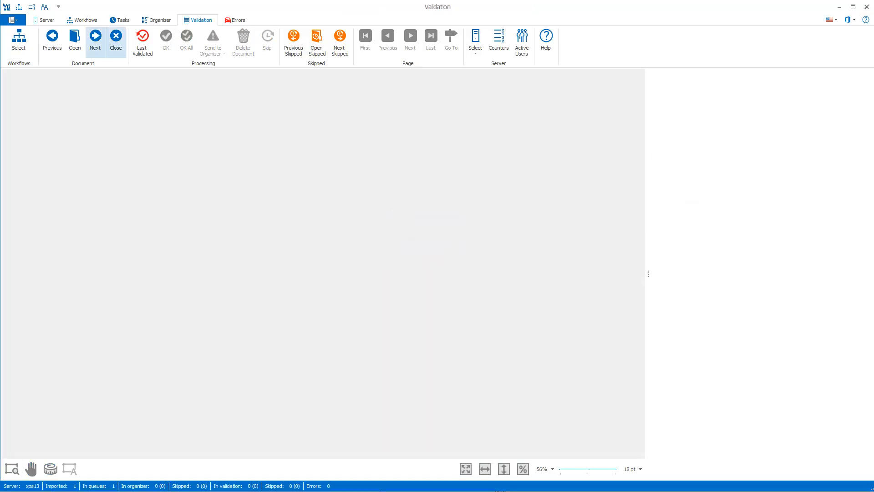
pyautogui.click(32, 7)
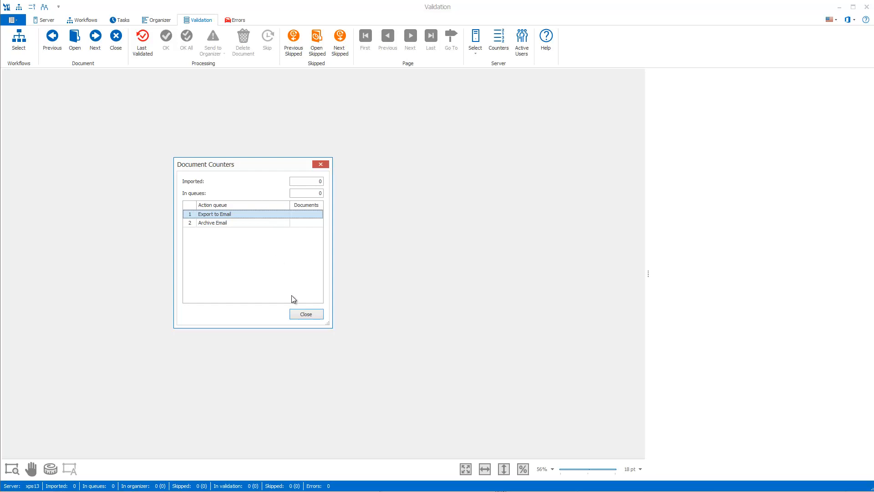
pyautogui.click(321, 315)
pyautogui.hotkey('alt', 'Tab')
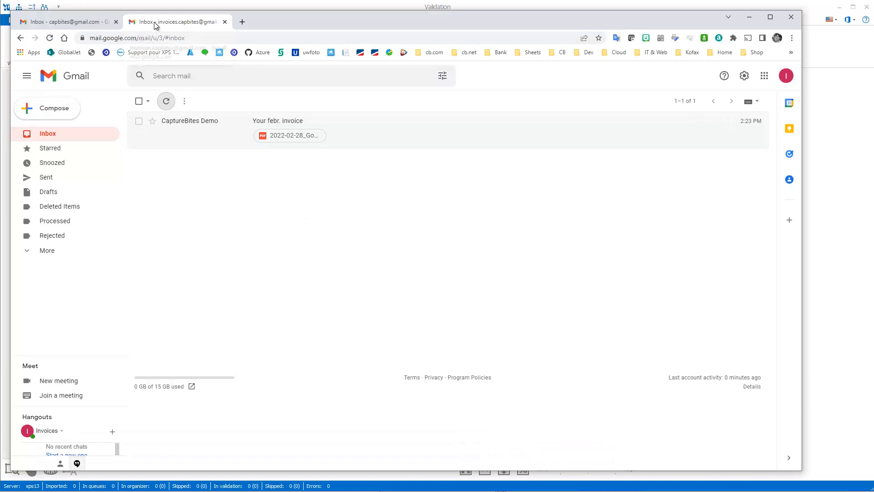
# Refresh the invoices inbox, confirm neither it nor Trash holds the invoice email, then switch accounts
pyautogui.click(166, 102)
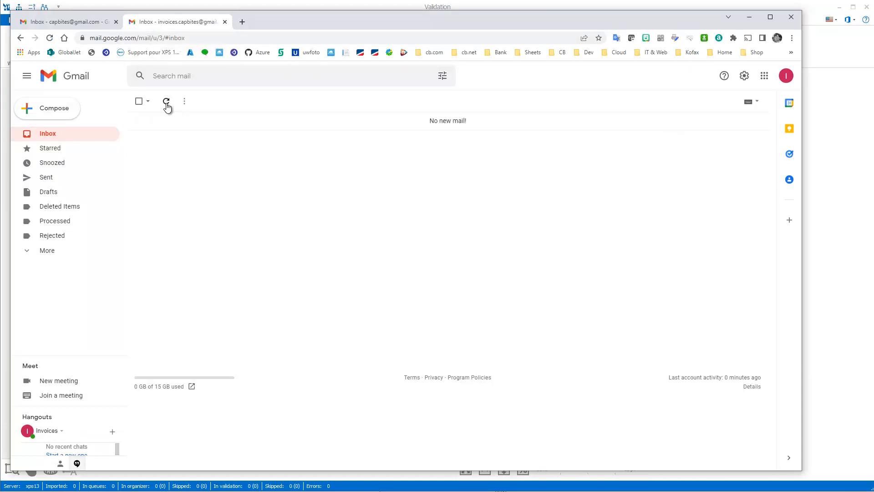
pyautogui.click(50, 251)
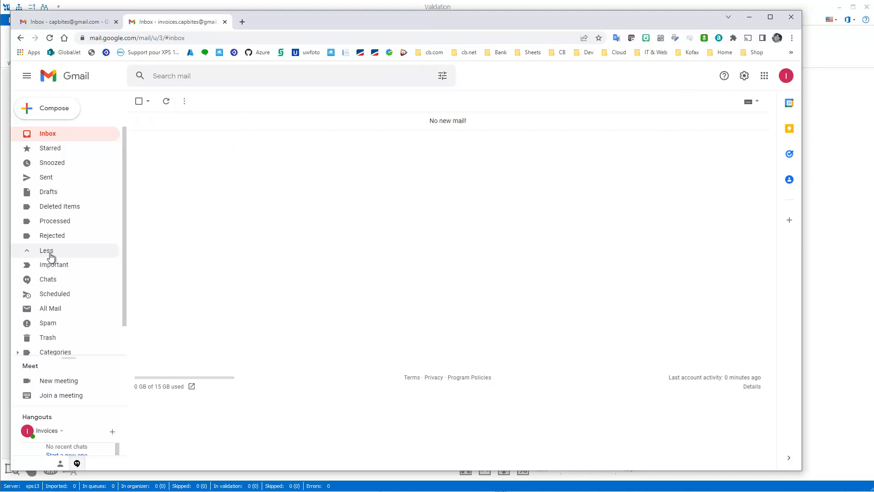
pyautogui.click(65, 337)
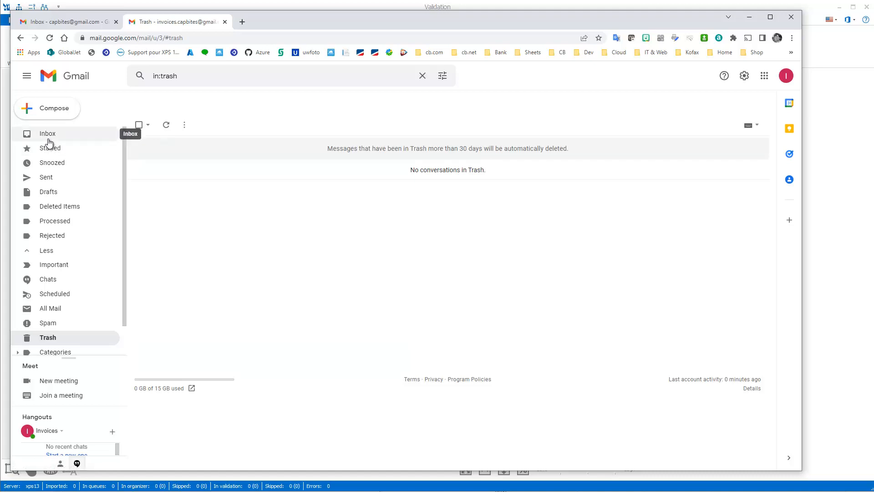
pyautogui.click(48, 140)
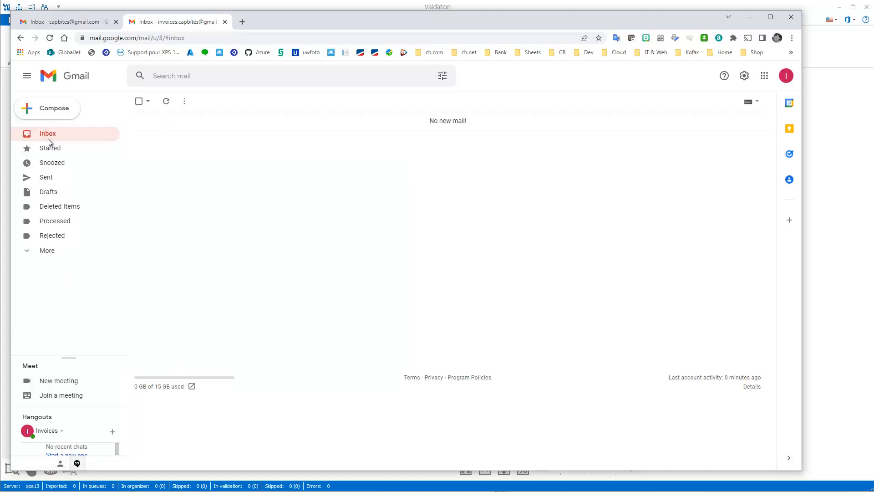
pyautogui.click(71, 23)
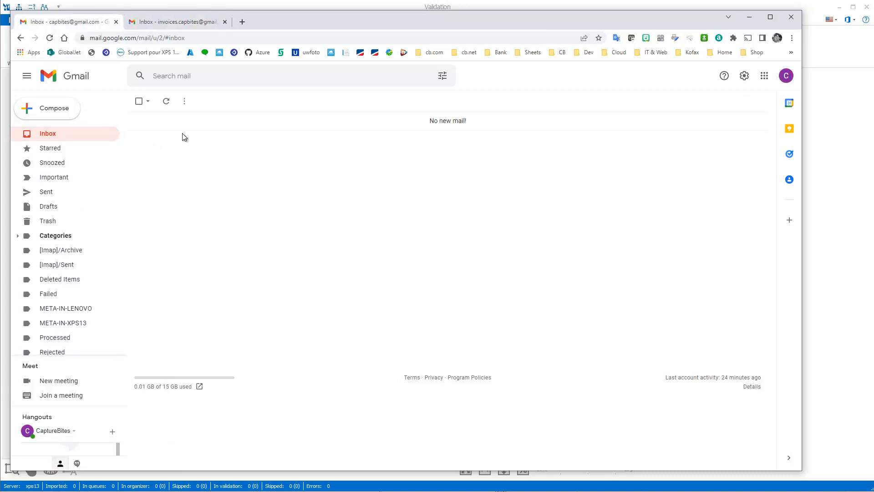
# Refresh the sender inbox, read MetaServer's invoice-needs-attention email with the note, then return to invoices
pyautogui.click(167, 101)
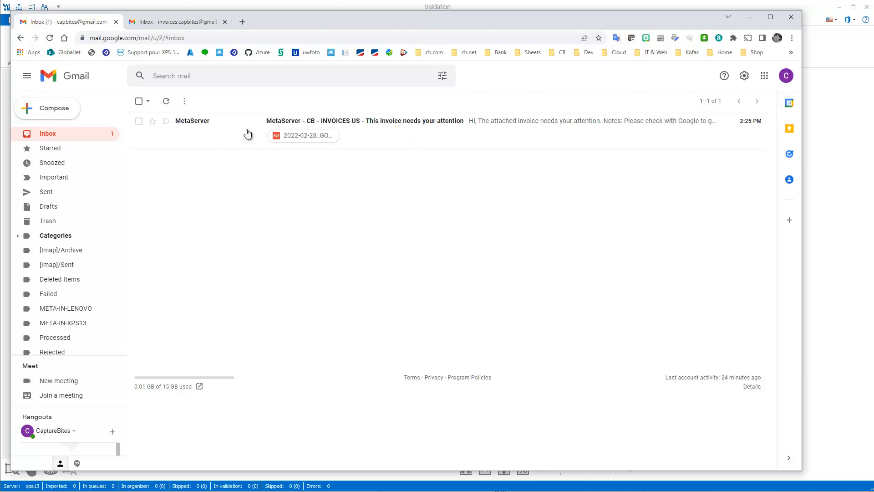
pyautogui.click(346, 123)
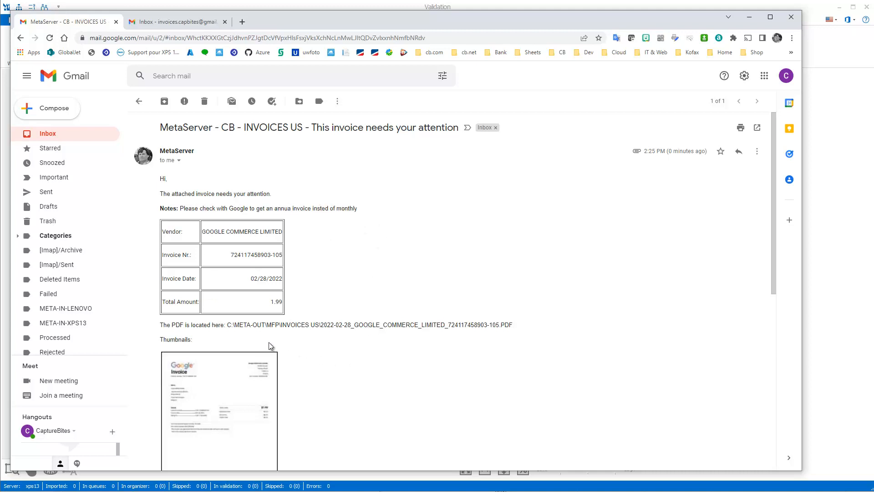
pyautogui.scroll(-3, 327, 339)
pyautogui.scroll(-2, 337, 273)
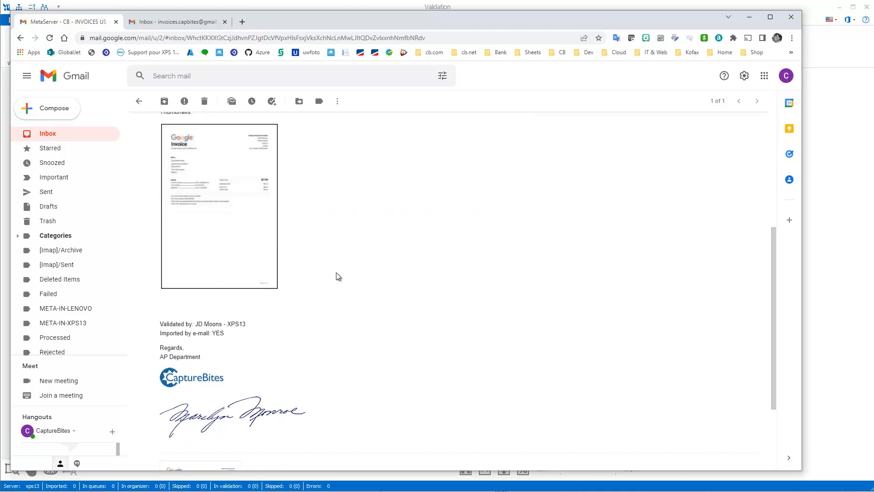
pyautogui.scroll(5, 338, 273)
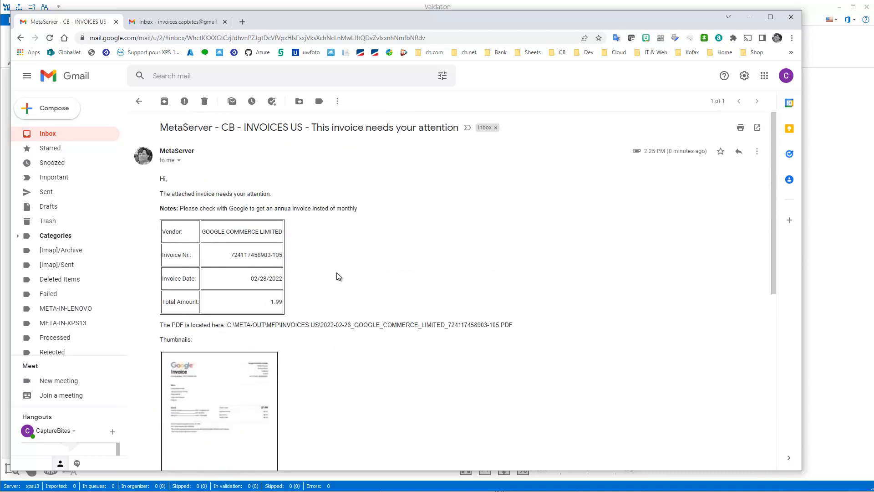
pyautogui.click(61, 134)
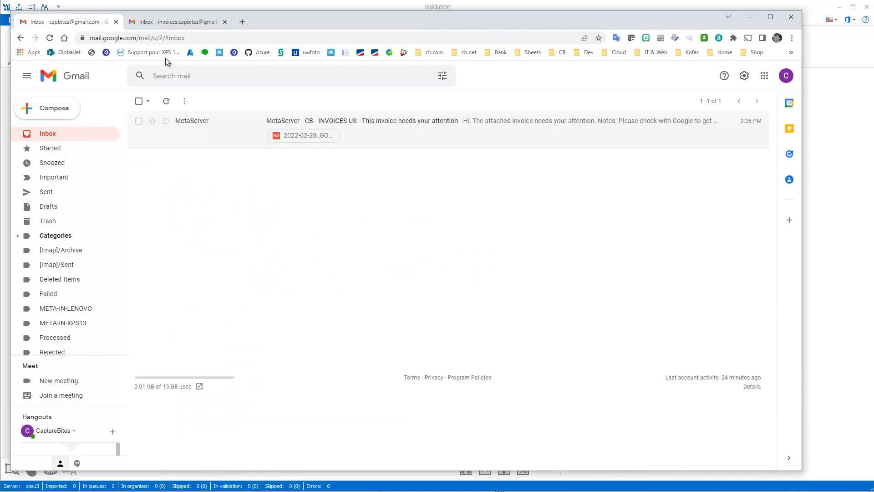
pyautogui.click(167, 26)
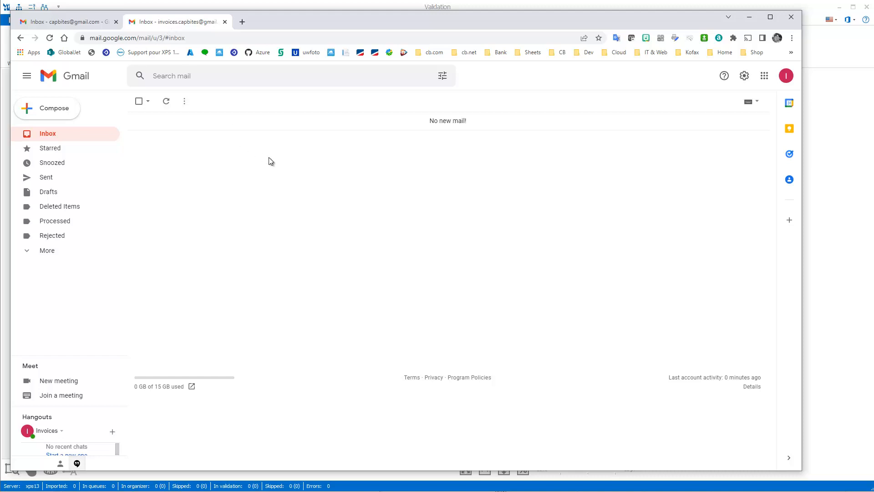